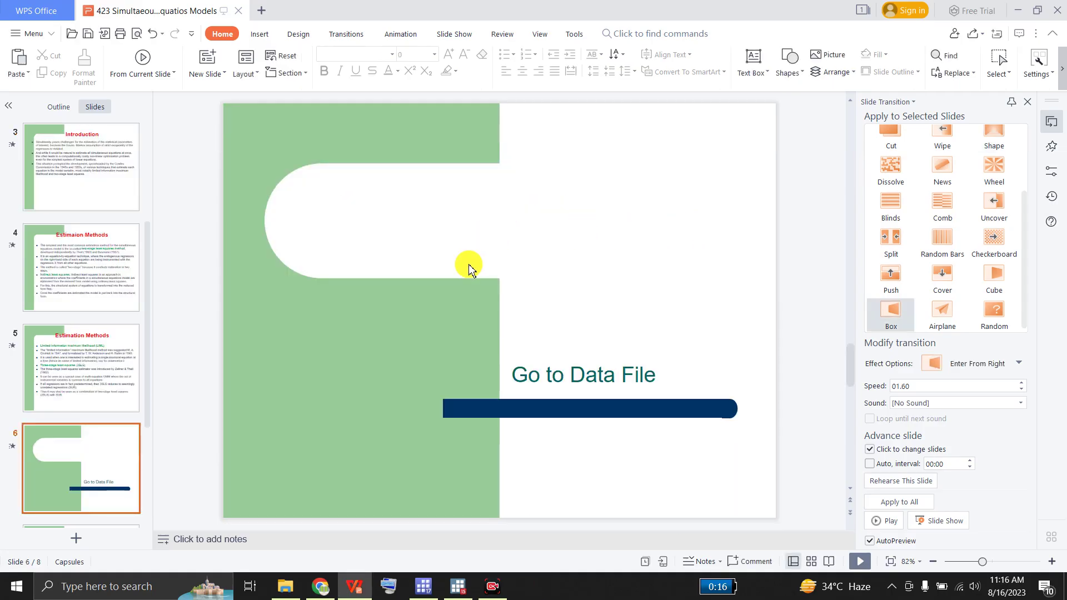
- Switch to Stata and clear the results output with the cls command
{"action": "left_click", "coordinate": [422, 590]}
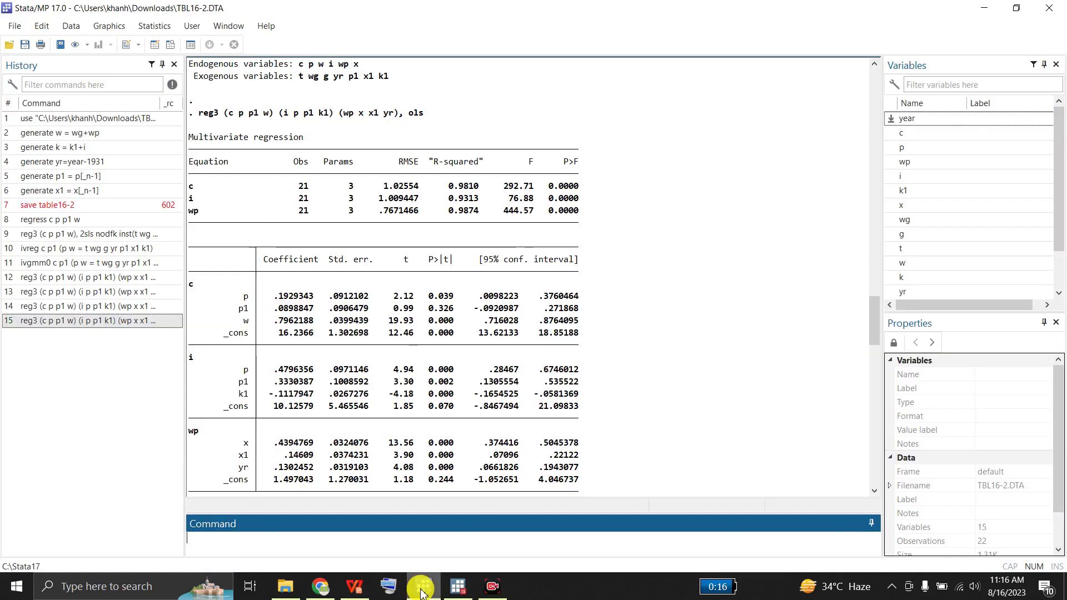
{"action": "left_click", "coordinate": [389, 546]}
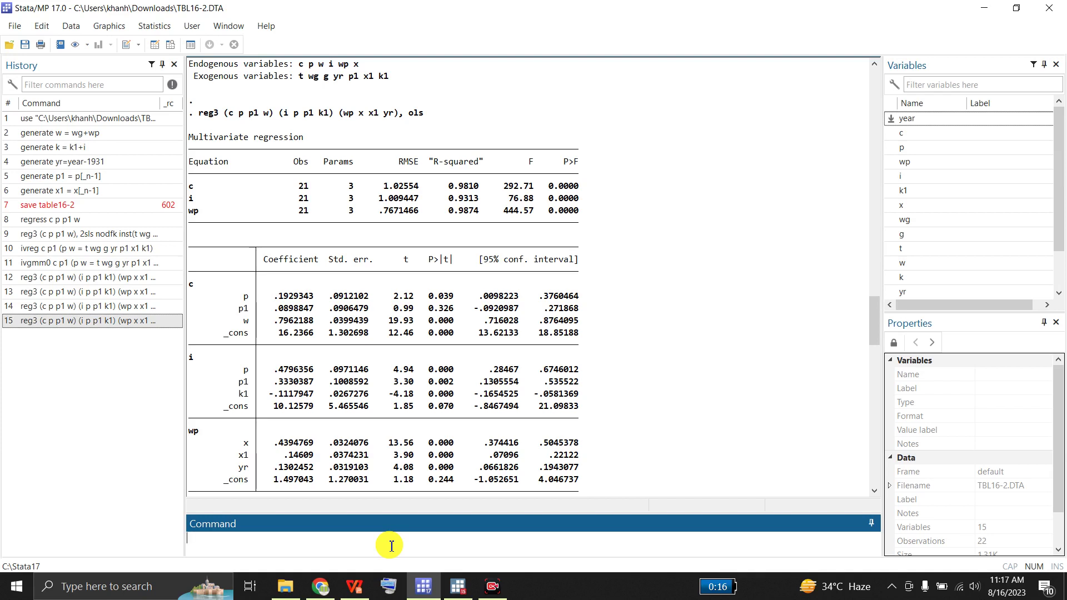
{"action": "type", "text": "cls"}
{"action": "key", "text": "Return"}
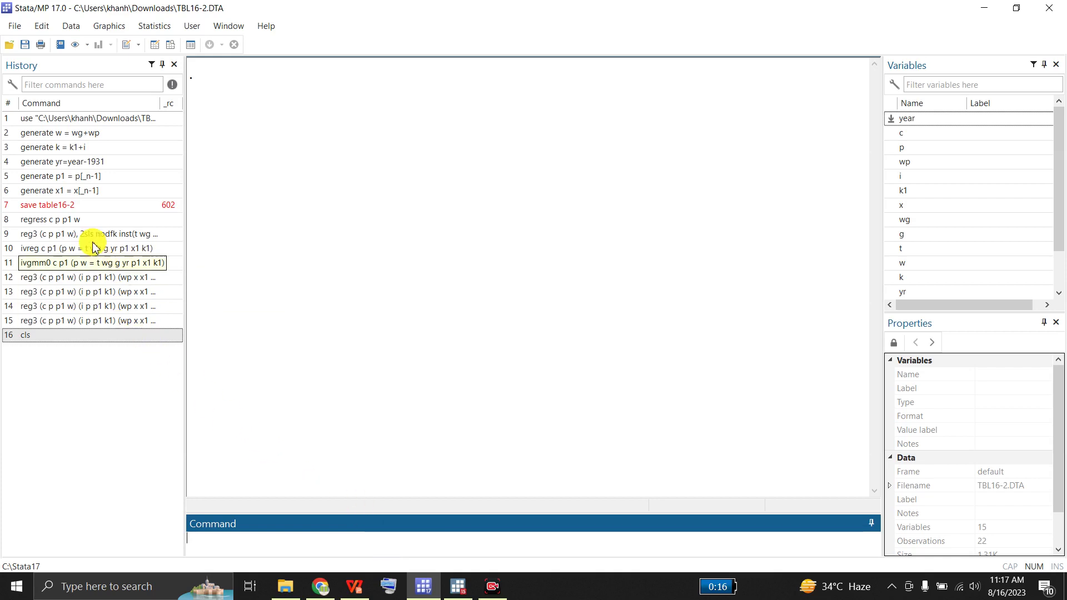
- Rerun the earlier OLS regression of consumption from the command history: regress c p p1 w
{"action": "left_click", "coordinate": [82, 221]}
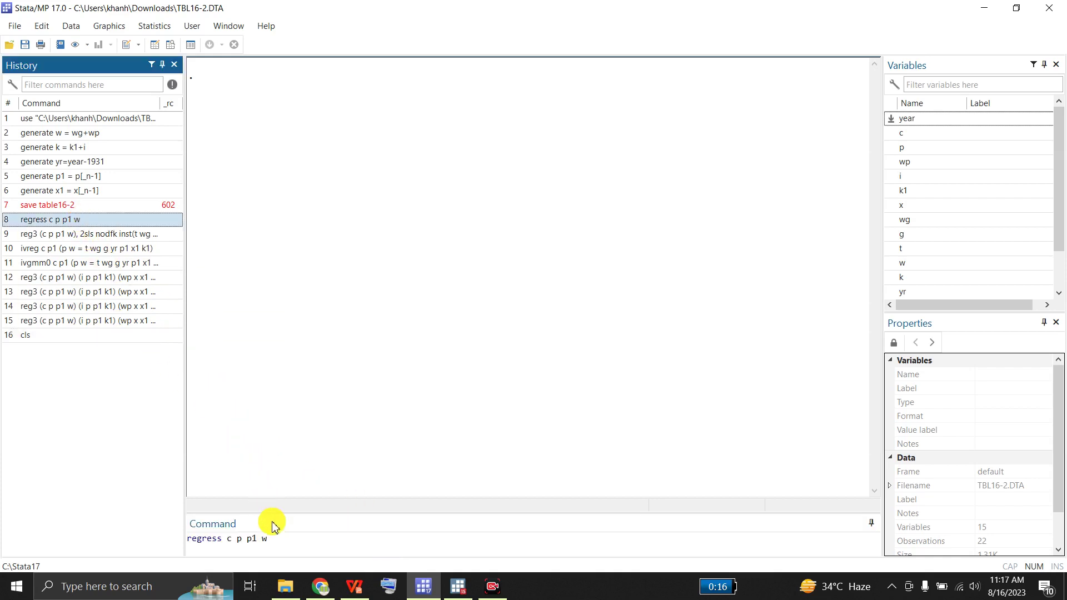
{"action": "left_click", "coordinate": [282, 543]}
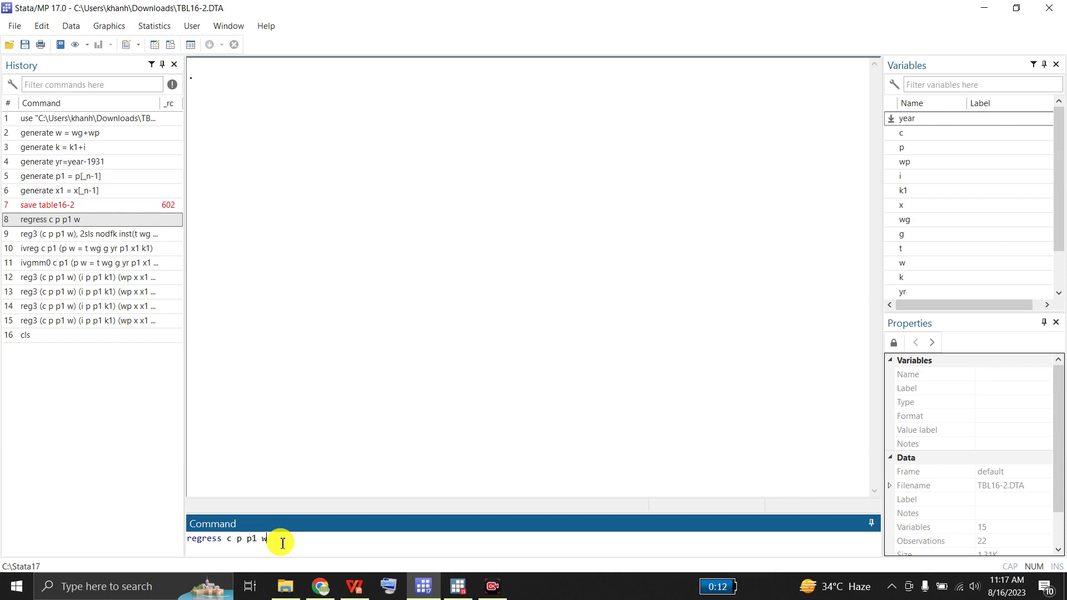
{"action": "key", "text": "Return"}
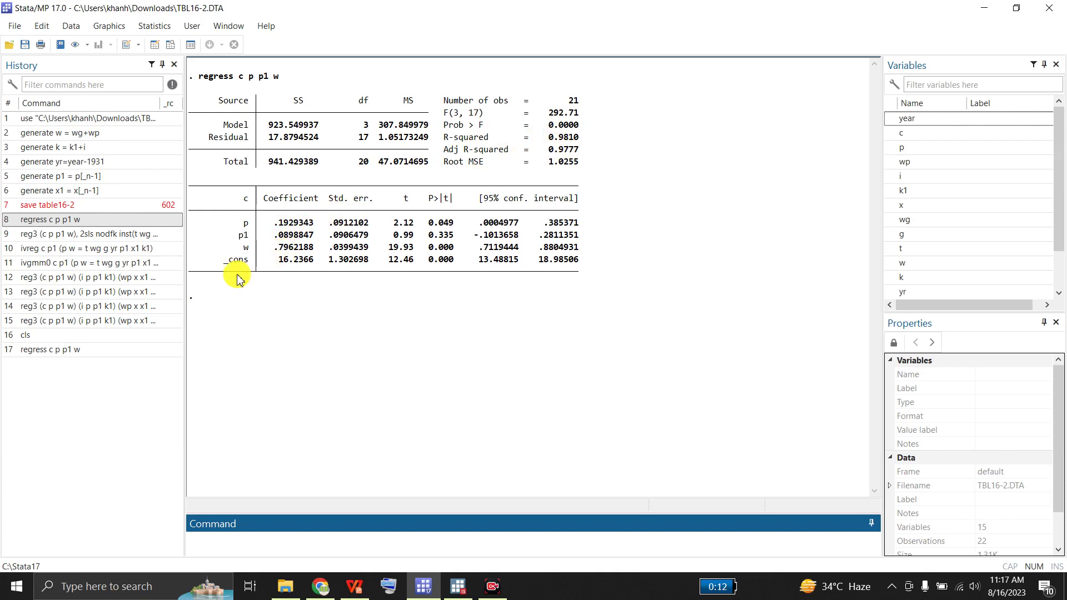
- Rerun the single-equation two-stage least-squares command from the history: reg3 (c p p1 w), 2sls nodfk inst(t wg g yr p1 x1 k1)
{"action": "left_click", "coordinate": [149, 238]}
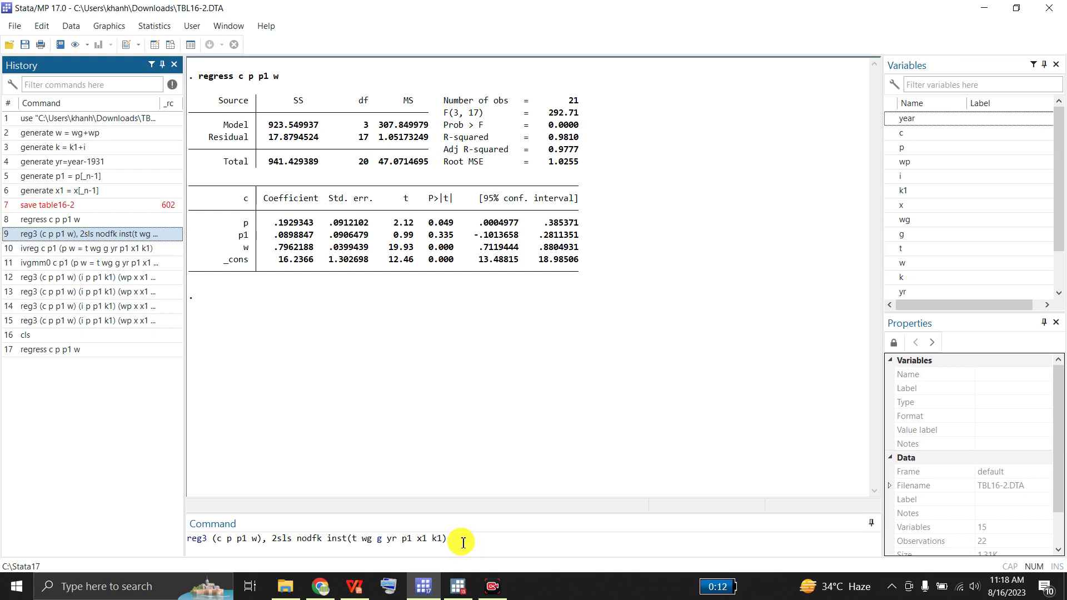
{"action": "left_click", "coordinate": [464, 543]}
{"action": "key", "text": "Return"}
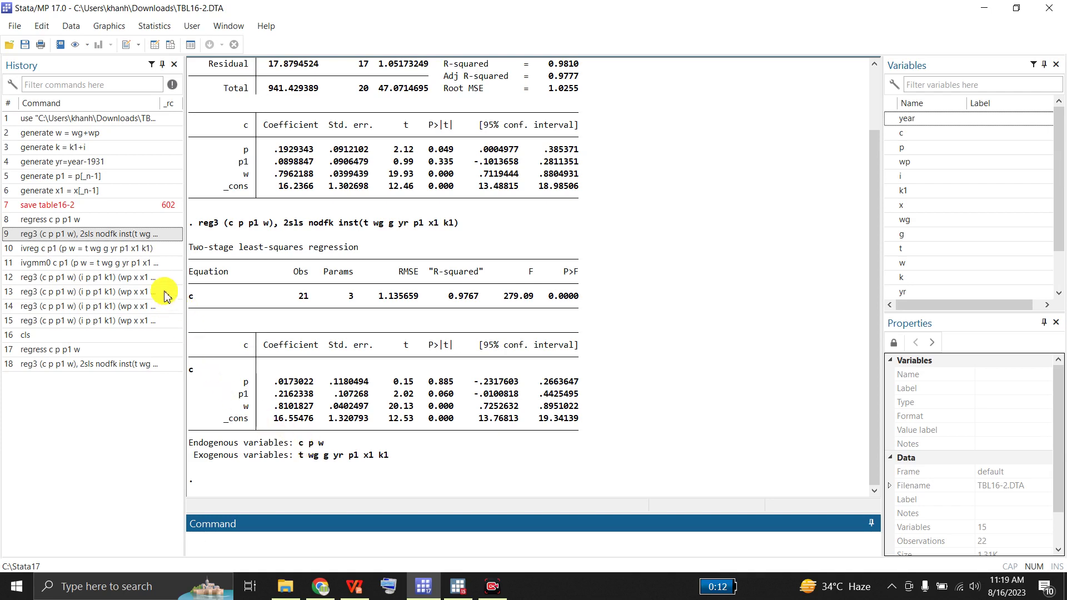
- Rerun the instrumental-variables regression from the history: ivreg c p1 (p w = t wg g yr p1 x1 k1)
{"action": "left_click", "coordinate": [143, 249]}
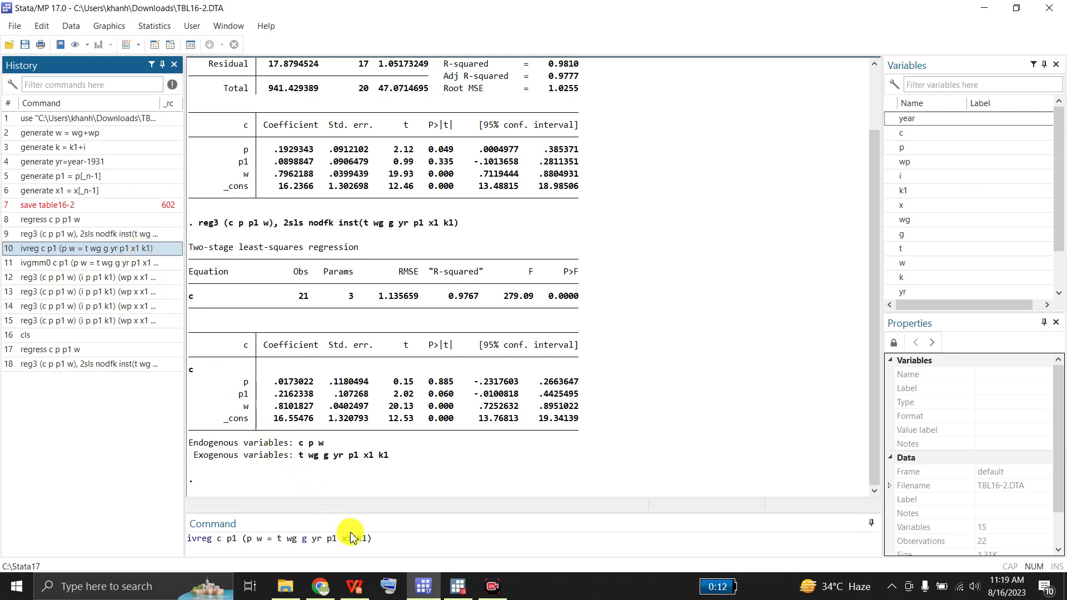
{"action": "left_click", "coordinate": [379, 541]}
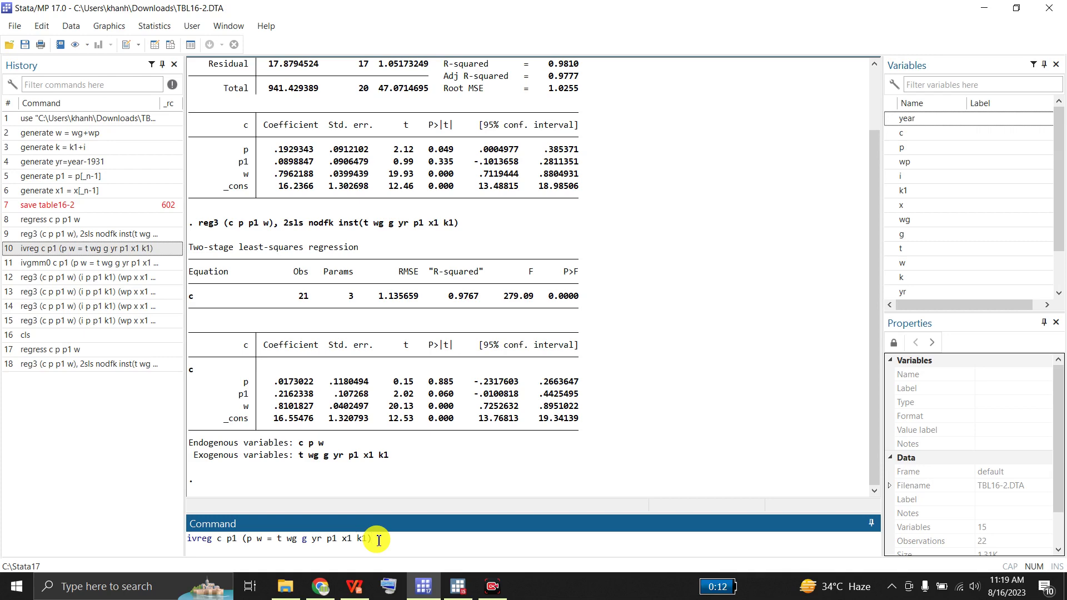
{"action": "key", "text": "Return"}
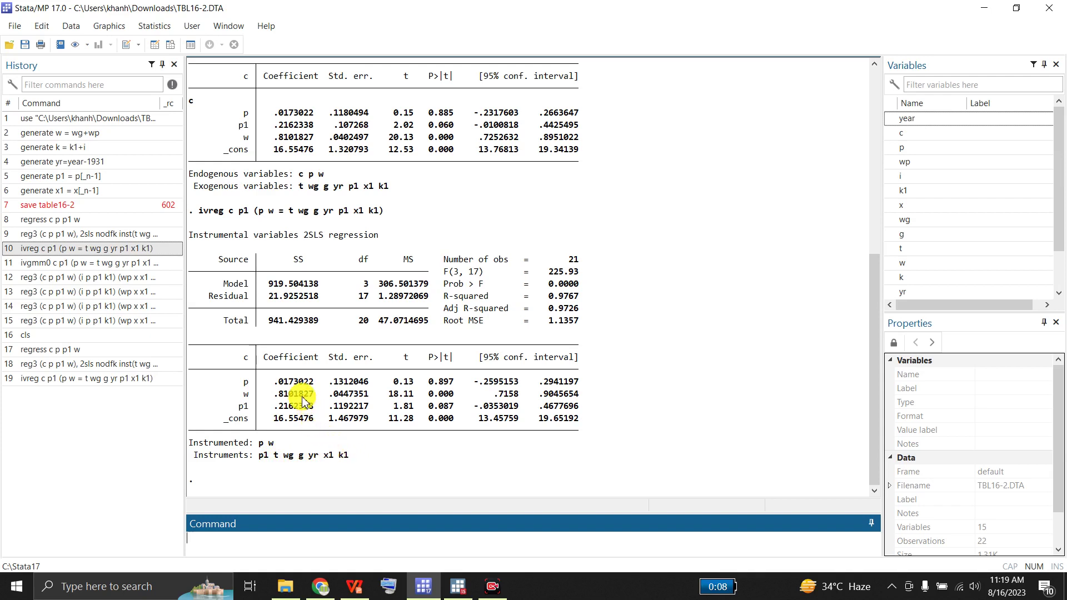
- Rerun the GMM instrumental-variables estimation from the history: ivgmm0 c p1 (p w = t wg g yr p1 x1 k1)
{"action": "left_click", "coordinate": [159, 267]}
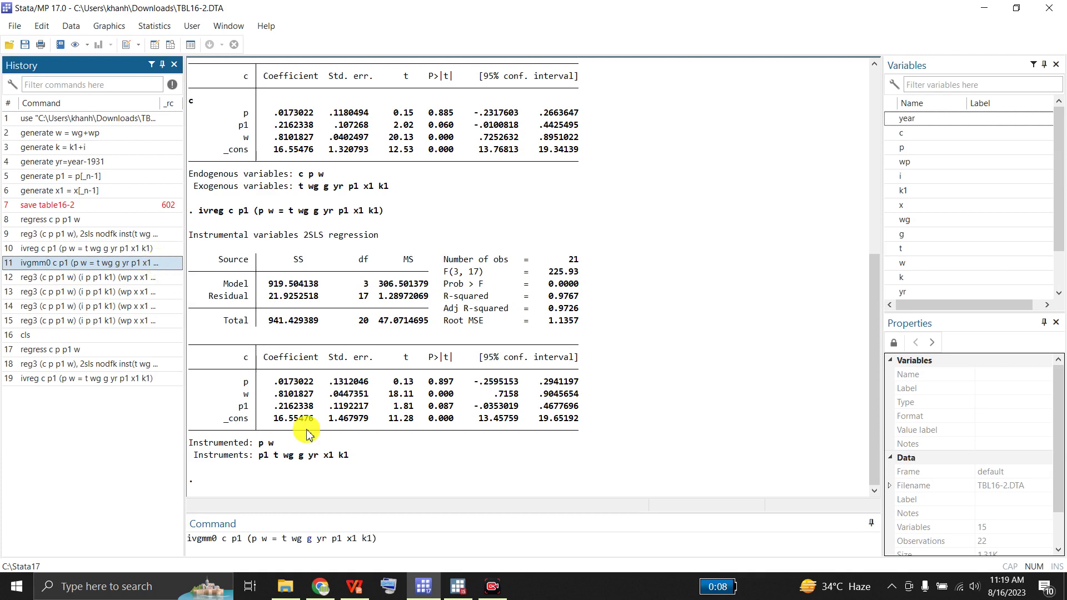
{"action": "left_click", "coordinate": [385, 537]}
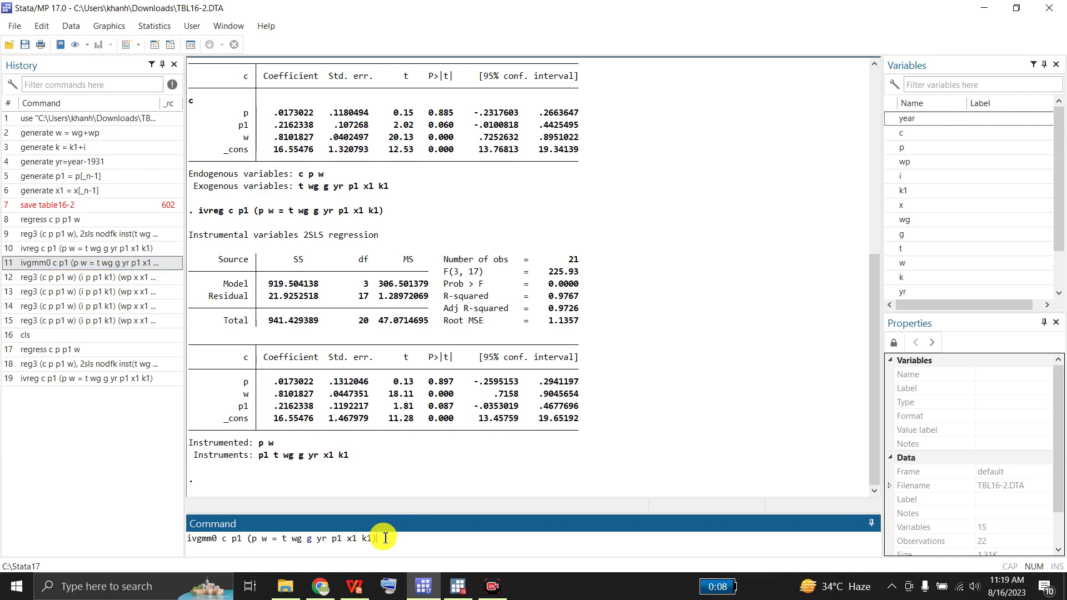
{"action": "key", "text": "Return"}
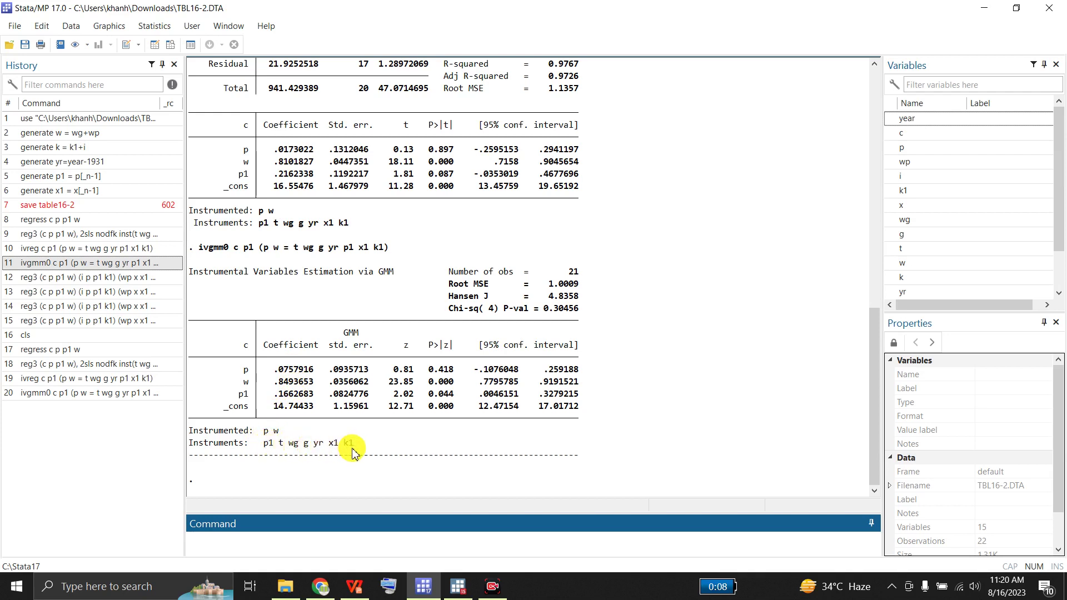
- Rerun reg3 (c p p1 w) (i p p1 k1) (wp x x1 yr), 2sls nodfk inst(t wg g yr p1 x1 k1) and review its output
{"action": "left_click", "coordinate": [159, 278]}
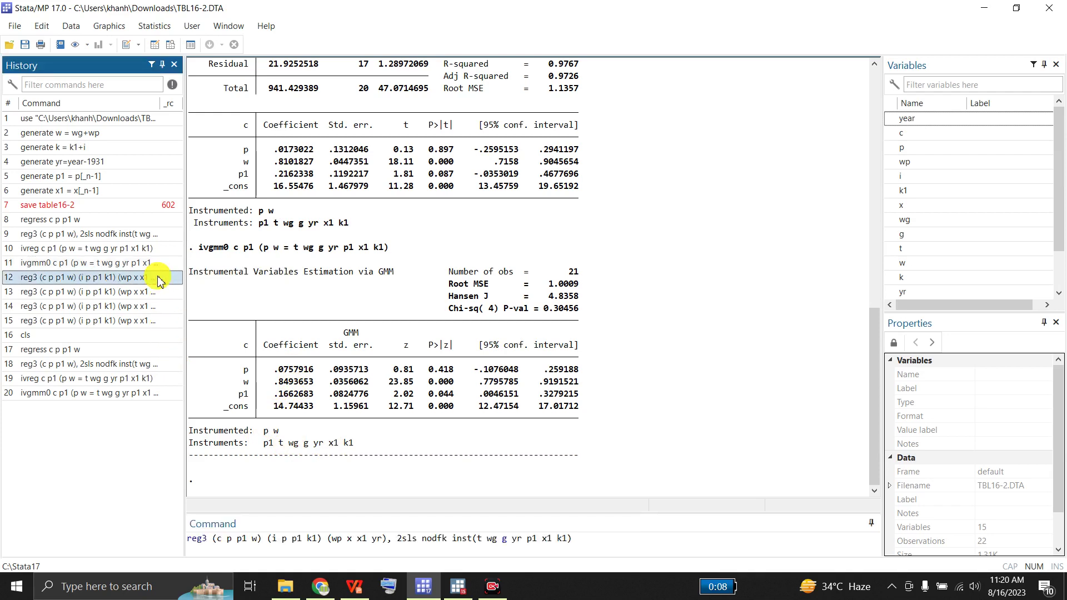
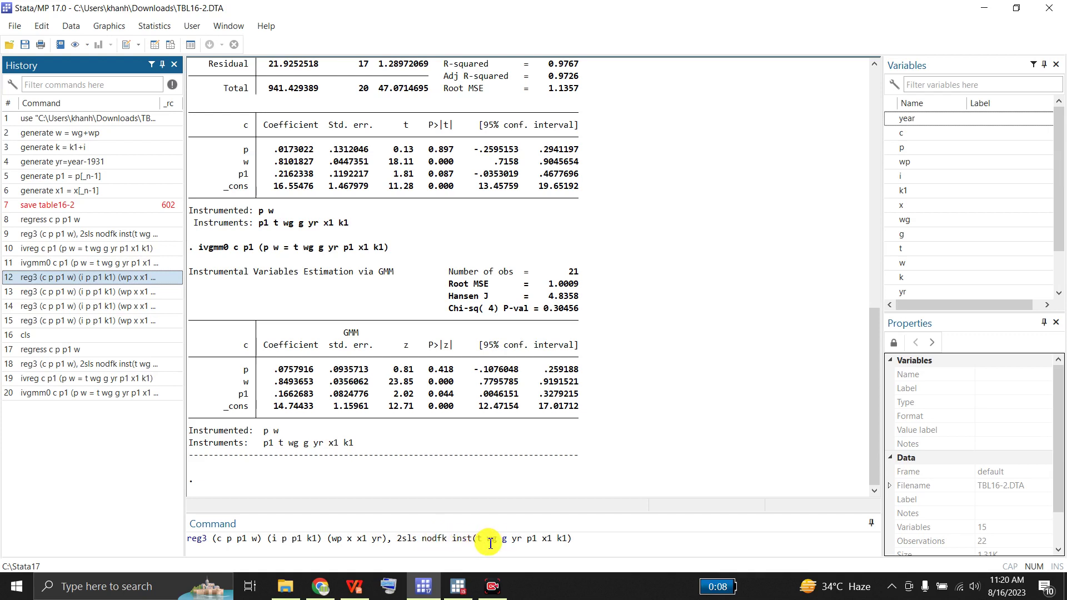
{"action": "left_click", "coordinate": [581, 541]}
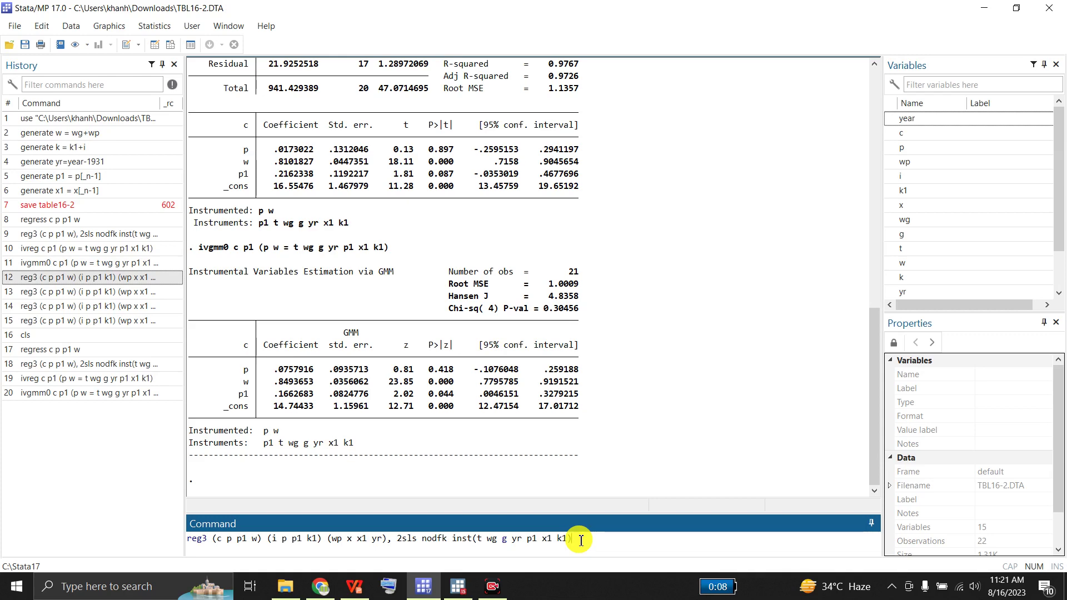
{"action": "key", "text": "Return"}
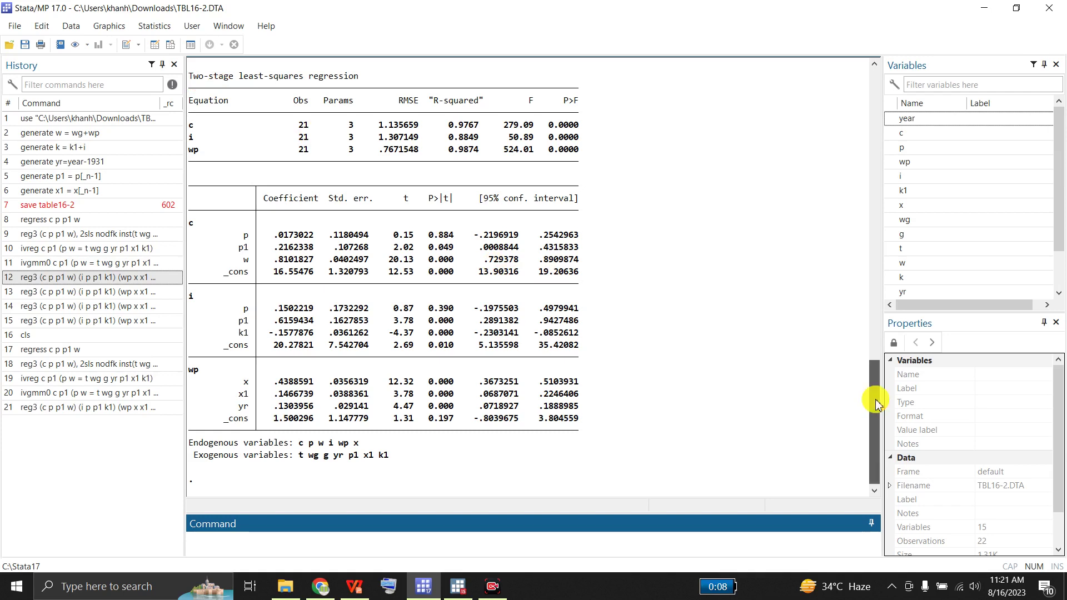
{"action": "left_click_drag", "start_coordinate": [876, 406], "coordinate": [878, 383]}
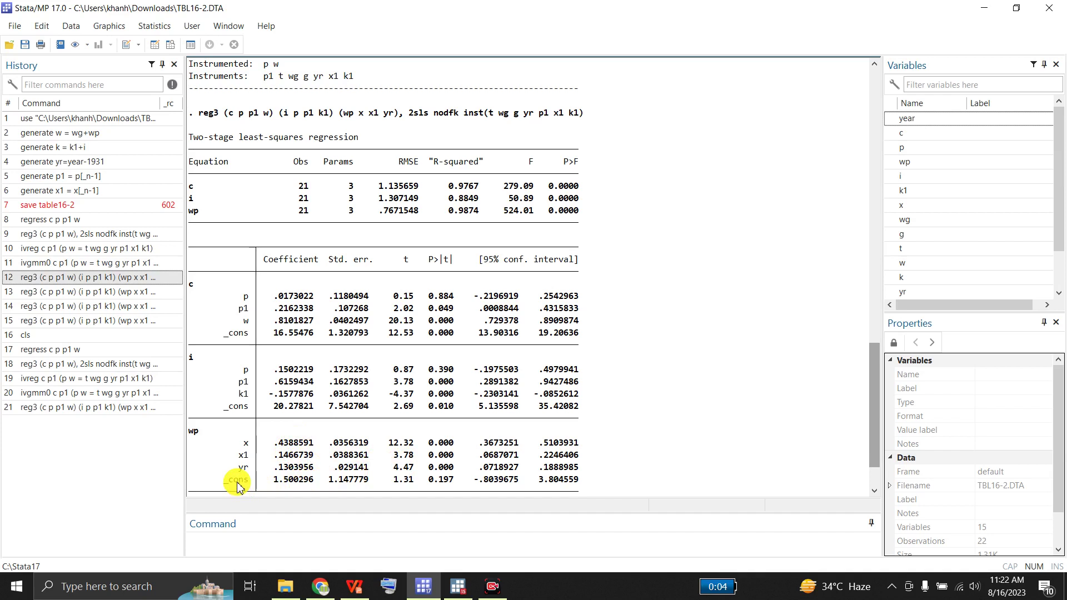
- Rerun the three-equation system with ordinary least squares: reg3 (c p p1 w) (i p p1 k1) (wp x x1 yr), ols
{"action": "left_click", "coordinate": [160, 295]}
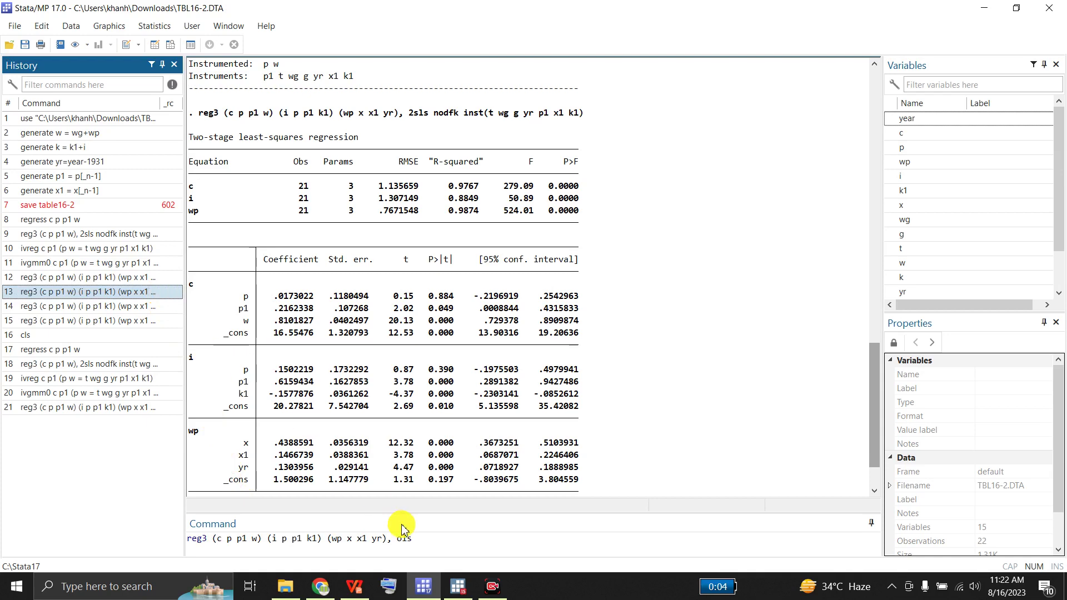
{"action": "left_click", "coordinate": [418, 542]}
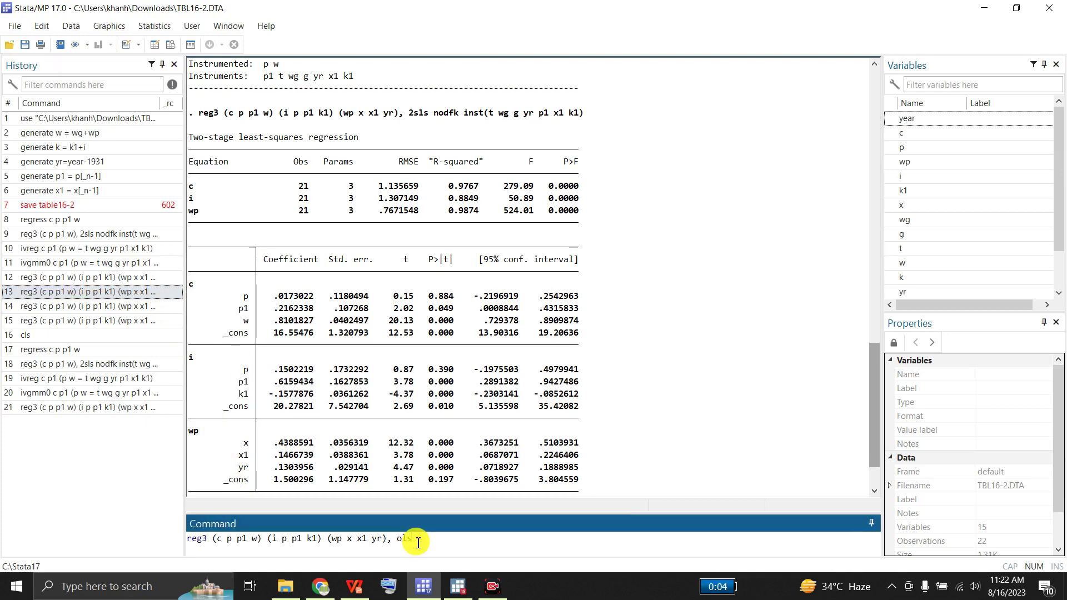
{"action": "key", "text": "Return"}
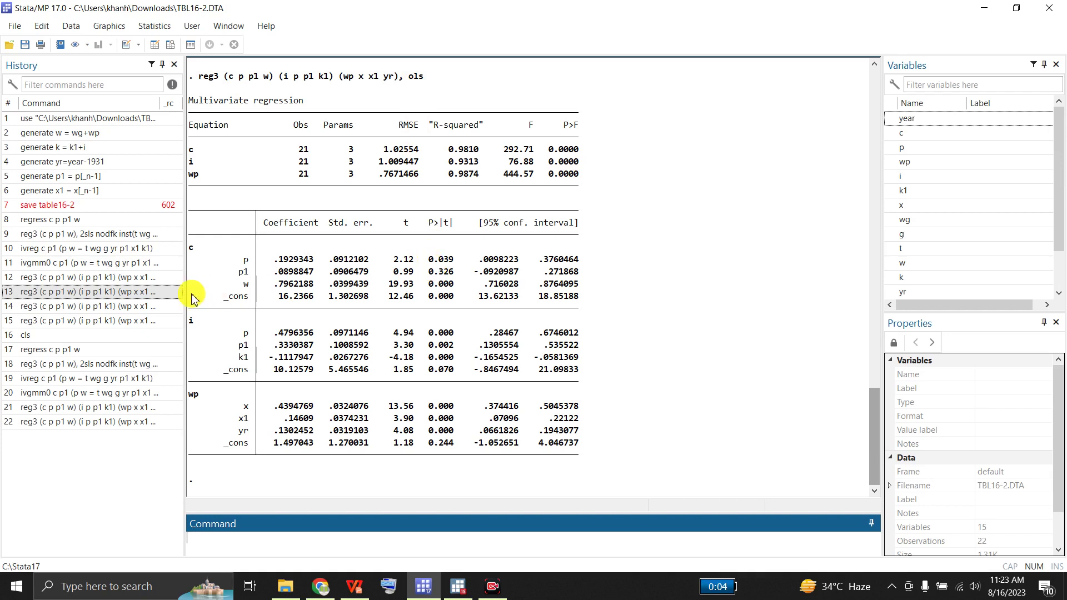
- Rerun reg3 (c p p1 w) (i p p1 k1) (wp x x1 yr), 3sls inst(t wg g yr p1 x1 k1) and review its output
{"action": "left_click", "coordinate": [153, 309]}
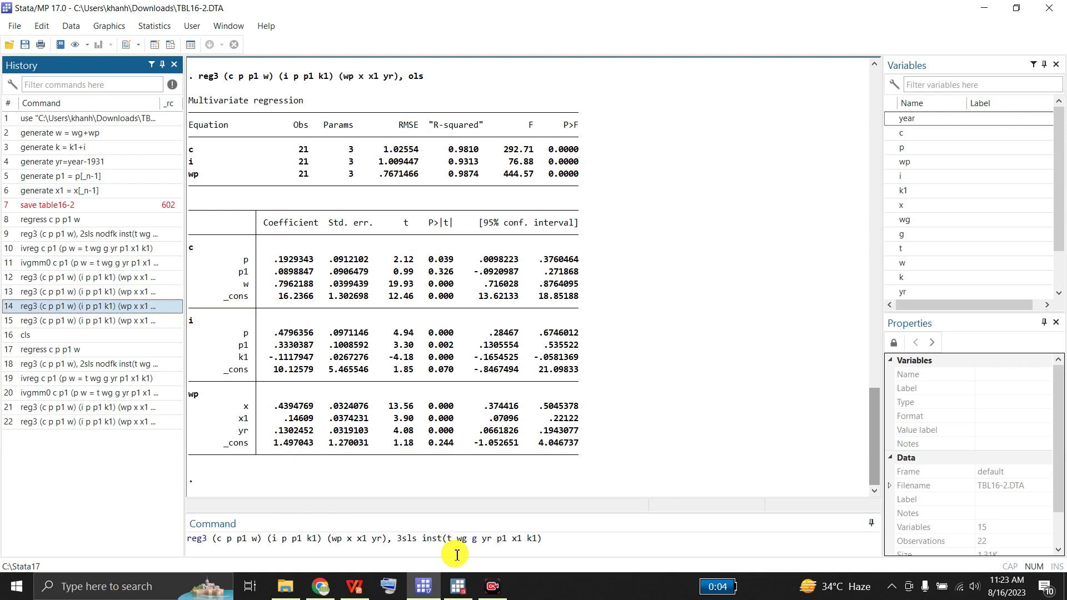
{"action": "left_click", "coordinate": [553, 542]}
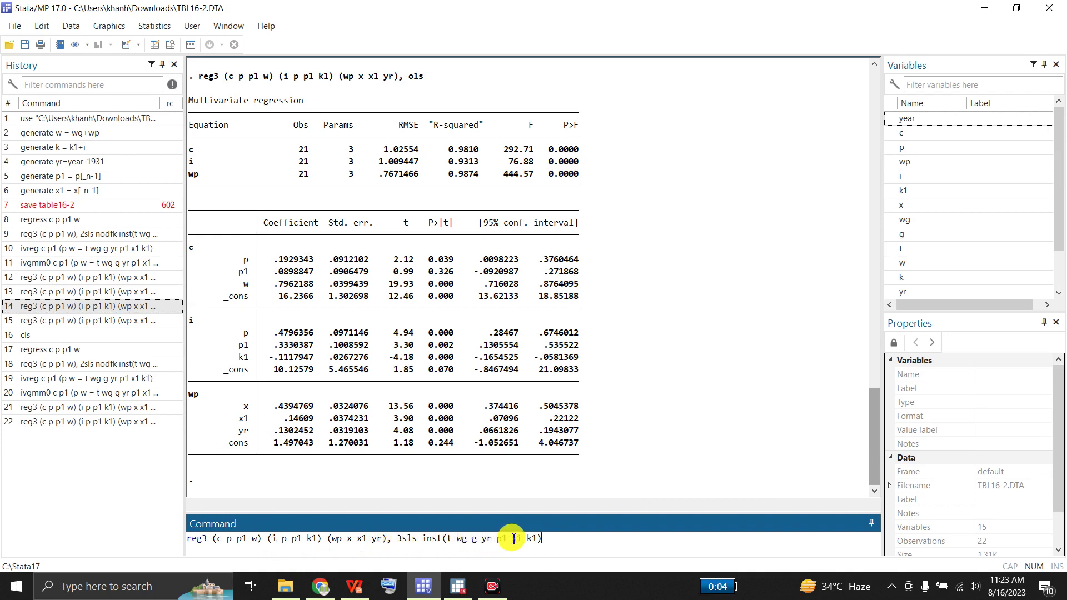
{"action": "key", "text": "Return"}
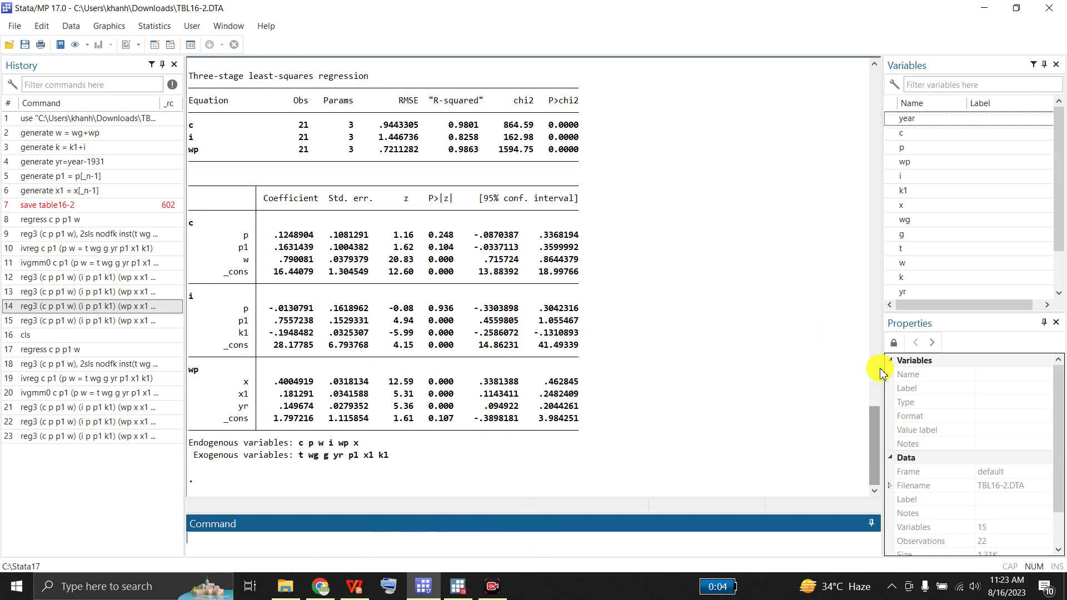
{"action": "left_click", "coordinate": [876, 439]}
{"action": "left_click_drag", "start_coordinate": [876, 439], "coordinate": [876, 425]}
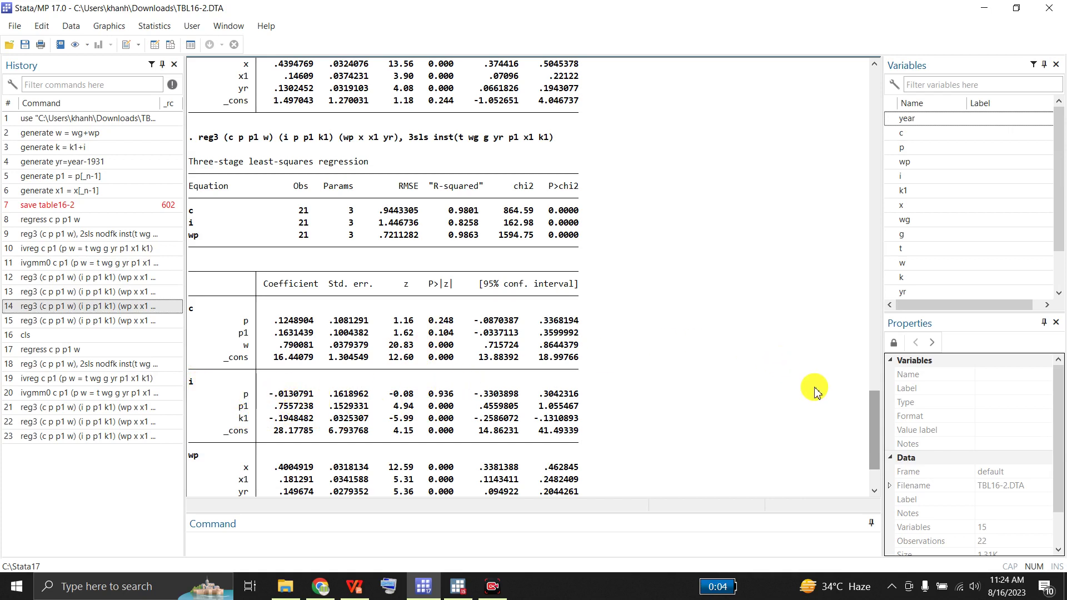
{"action": "left_click_drag", "start_coordinate": [876, 412], "coordinate": [876, 420]}
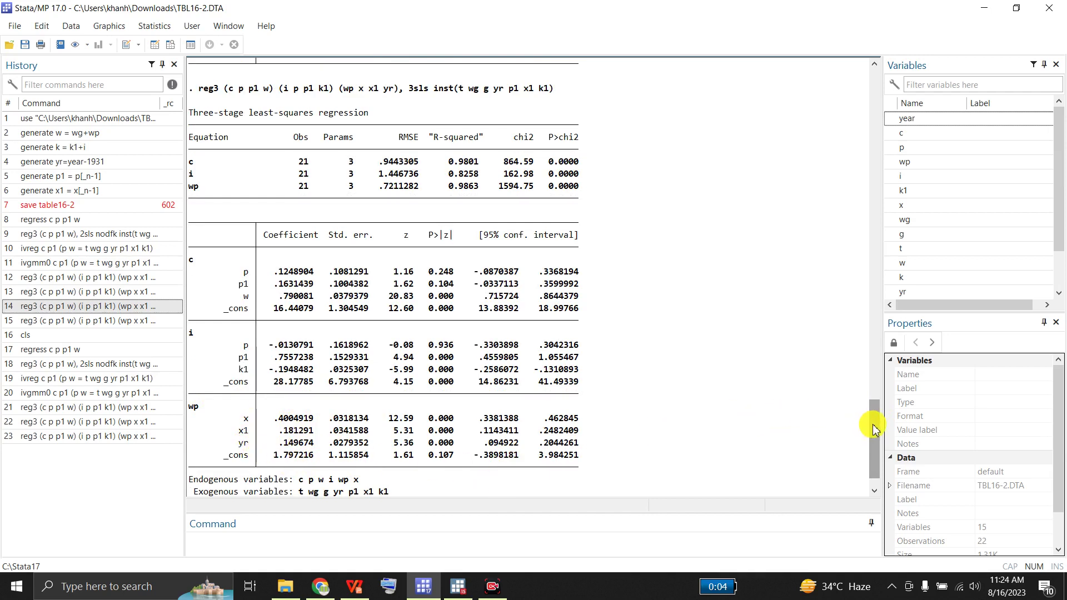
{"action": "scroll", "coordinate": [874, 427], "scroll_direction": "down", "scroll_amount": 1}
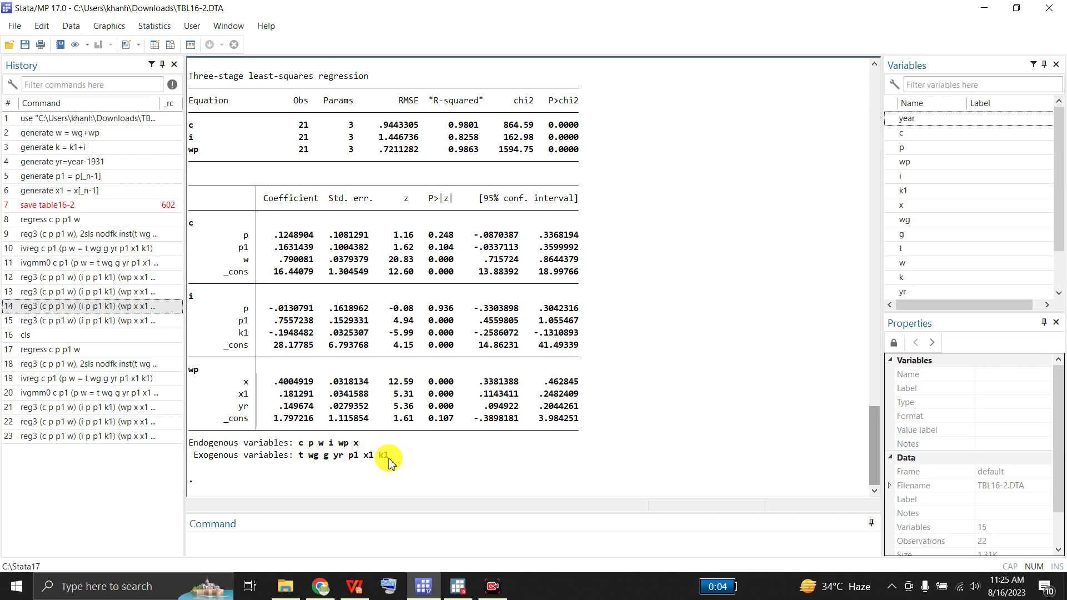
- Rerun reg3 (c p p1 w) (i p p1 k1) (wp x x1 yr), 3sls ireg3 inst(t wg g yr p1 x1 k1) and review its output
{"action": "left_click", "coordinate": [158, 325]}
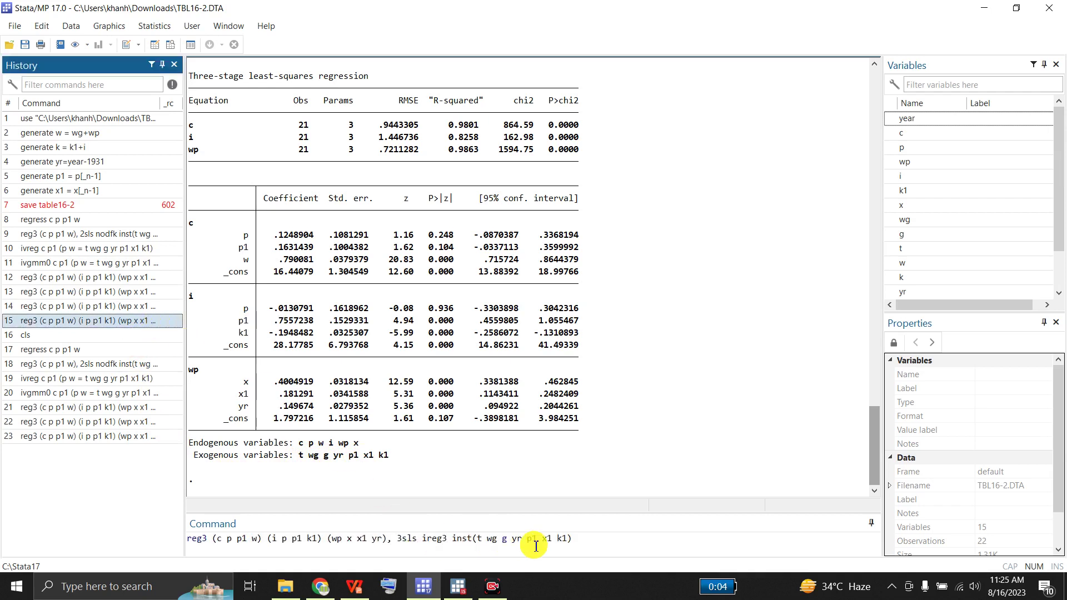
{"action": "left_click", "coordinate": [594, 542]}
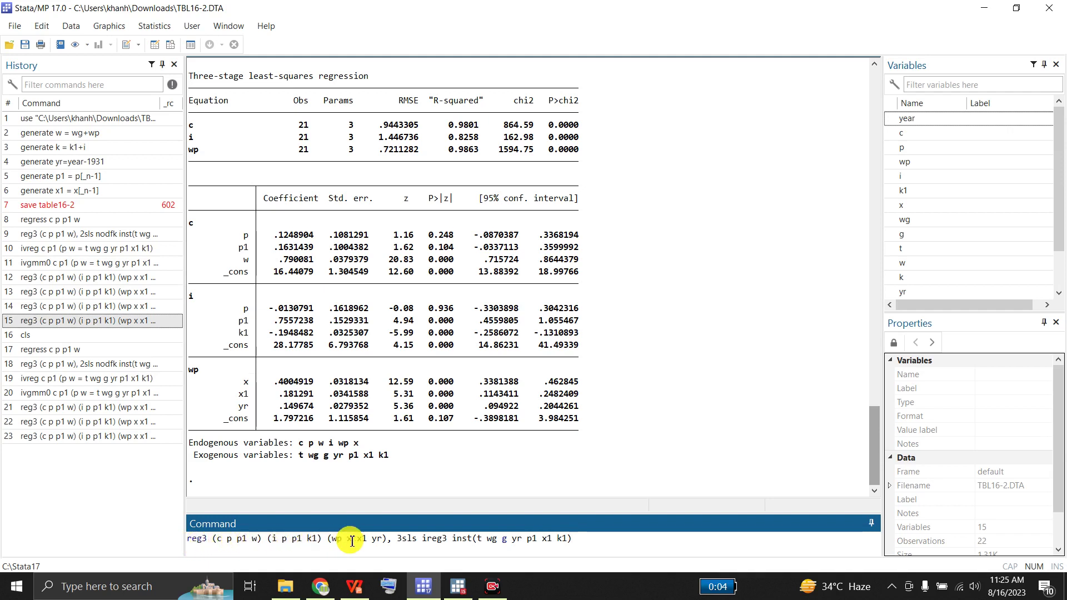
{"action": "double_click", "coordinate": [407, 542]}
{"action": "double_click", "coordinate": [437, 542]}
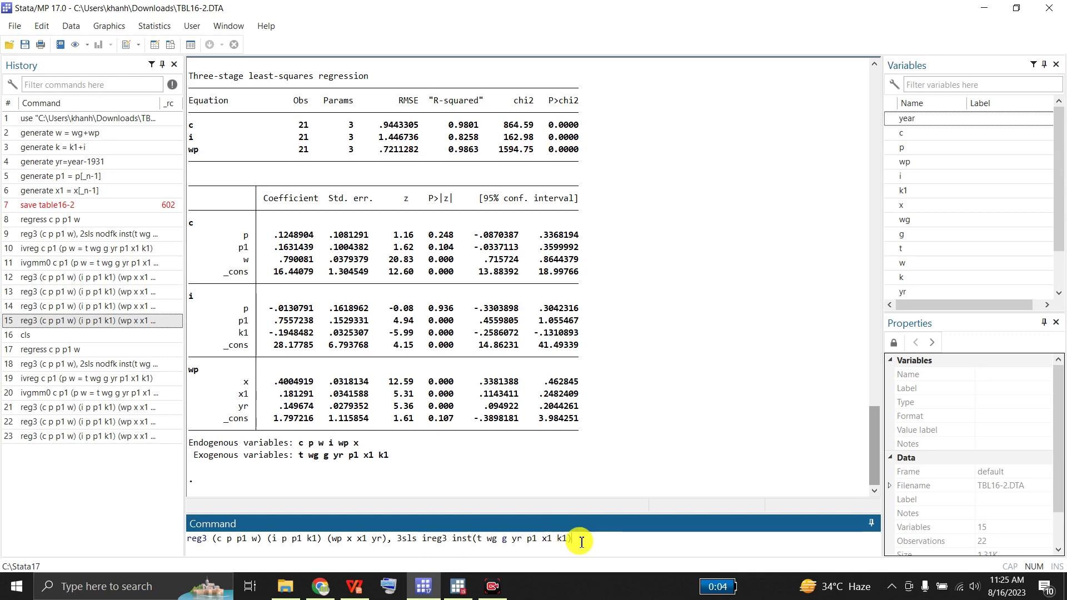
{"action": "key", "text": "Return"}
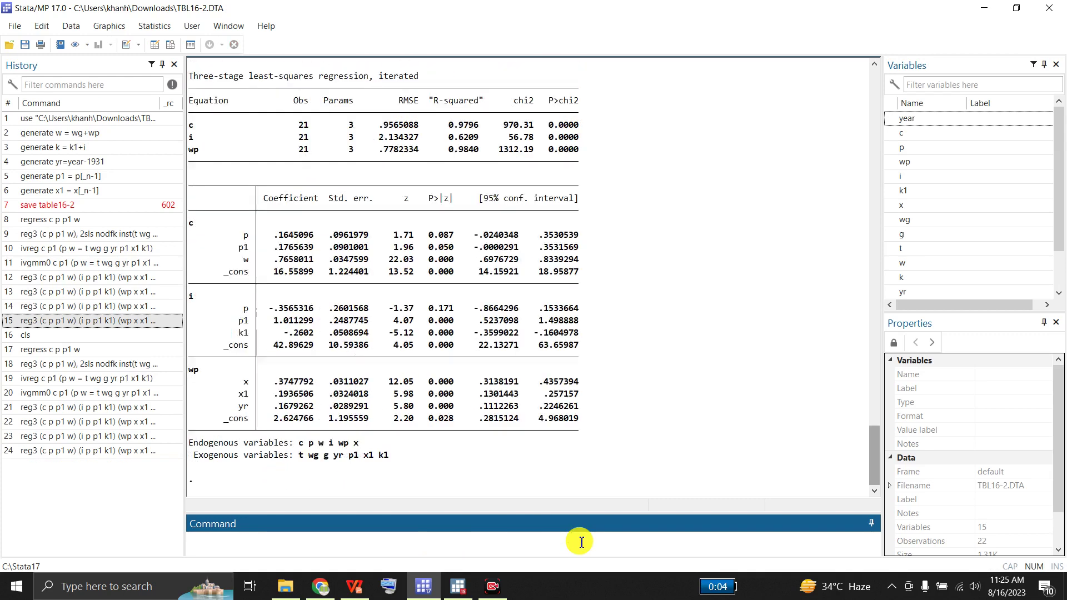
{"action": "left_click", "coordinate": [874, 474]}
{"action": "left_click_drag", "start_coordinate": [875, 474], "coordinate": [864, 408]}
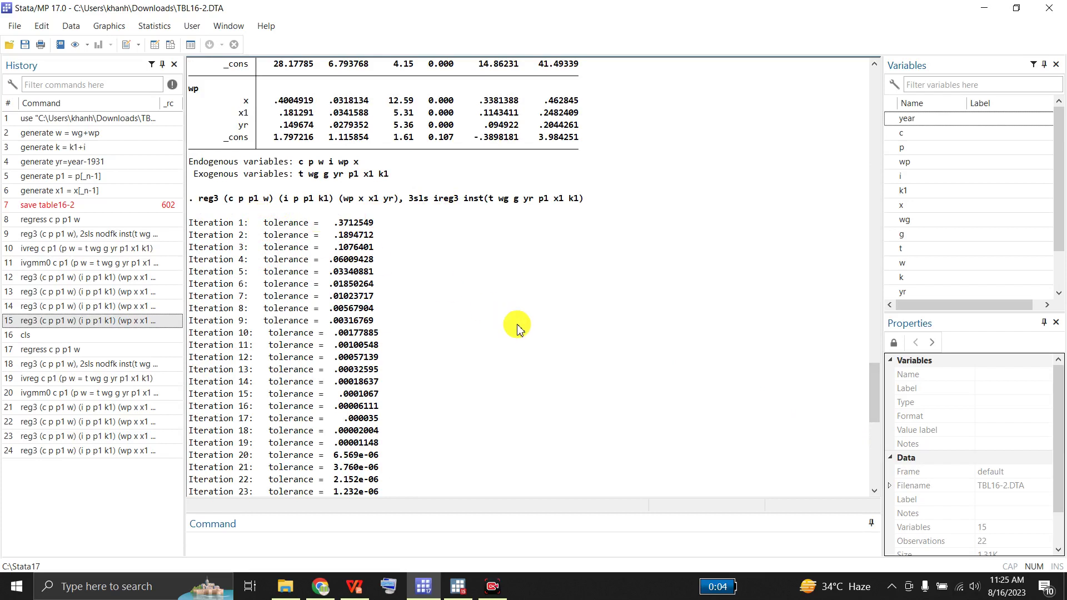
{"action": "left_click_drag", "start_coordinate": [874, 382], "coordinate": [874, 404]}
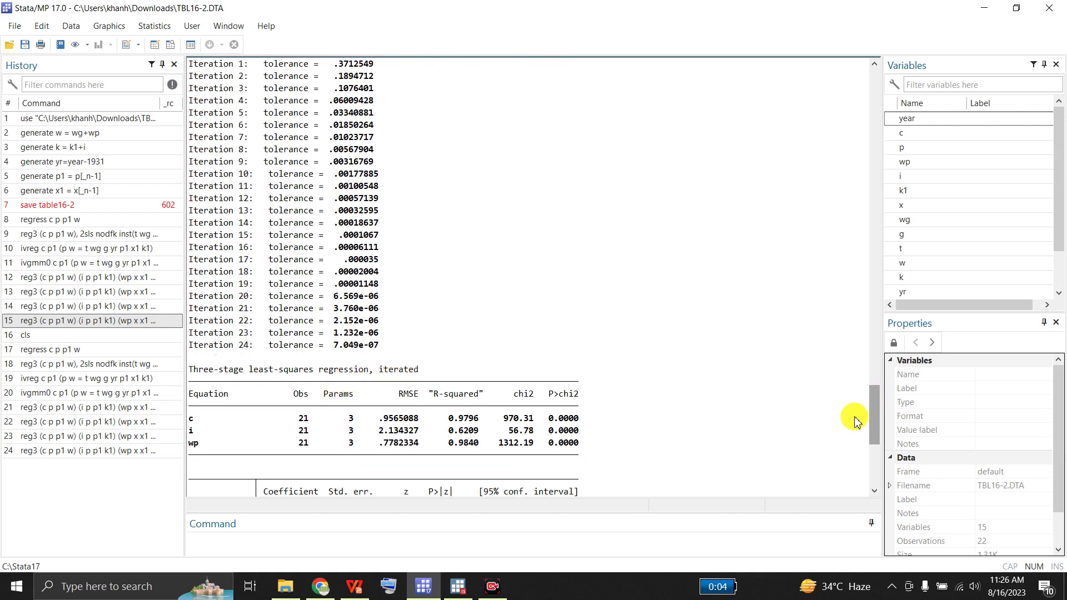
{"action": "left_click_drag", "start_coordinate": [874, 424], "coordinate": [875, 439]}
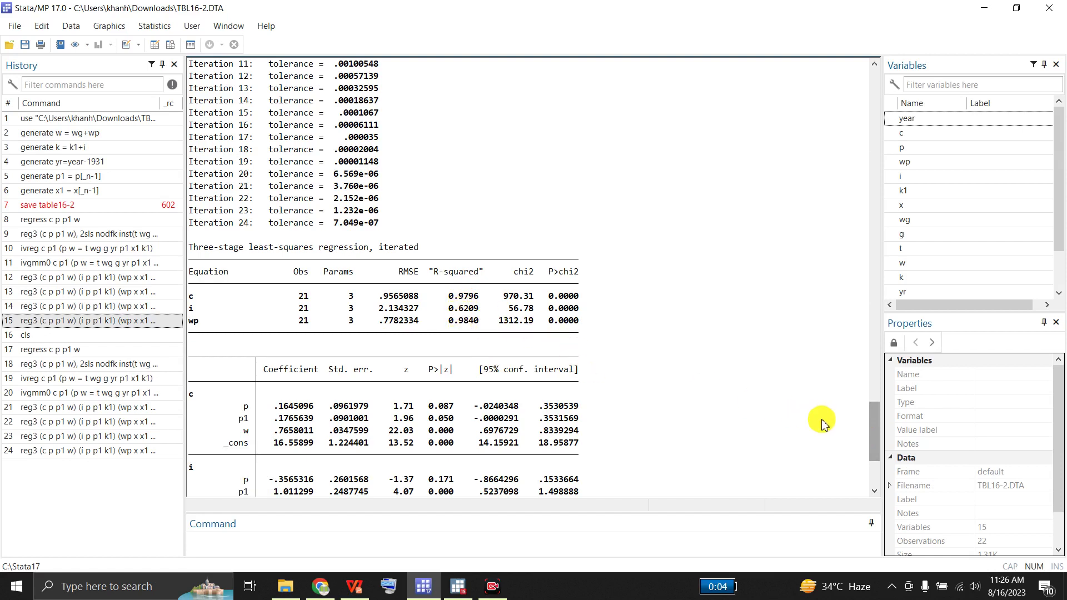
{"action": "left_click_drag", "start_coordinate": [873, 434], "coordinate": [875, 443]}
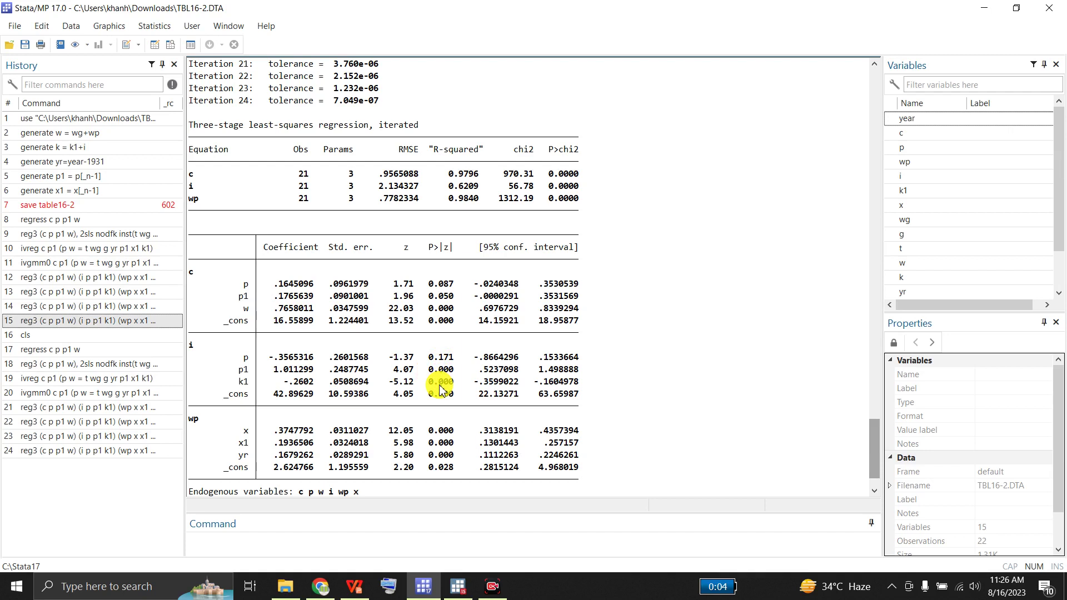
{"action": "left_click_drag", "start_coordinate": [877, 441], "coordinate": [878, 448]}
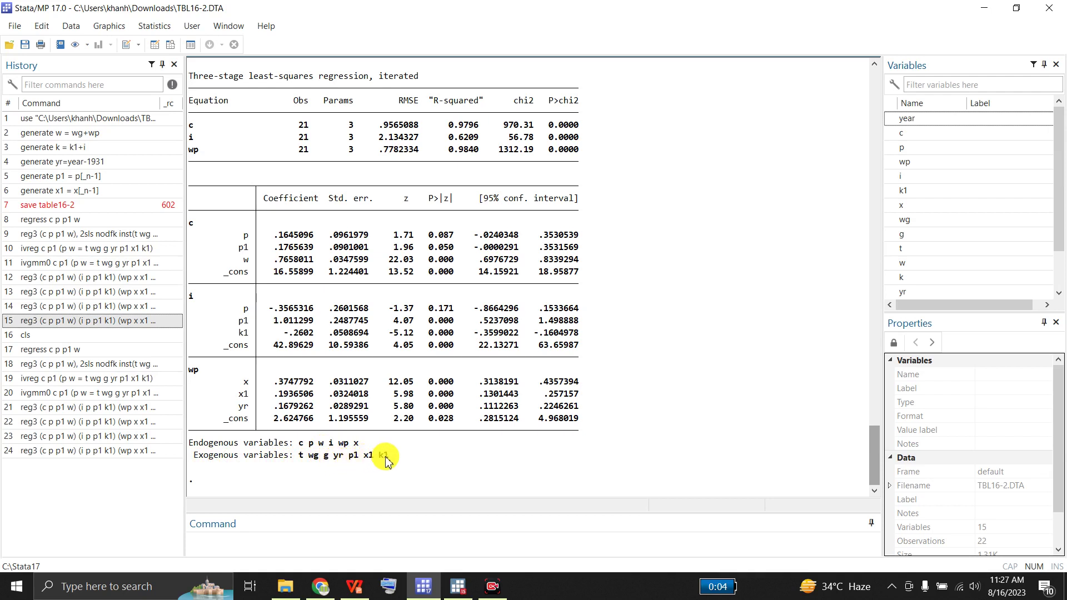
- Switch back to the simultaneous equations presentation in WPS Office
{"action": "left_click", "coordinate": [309, 547]}
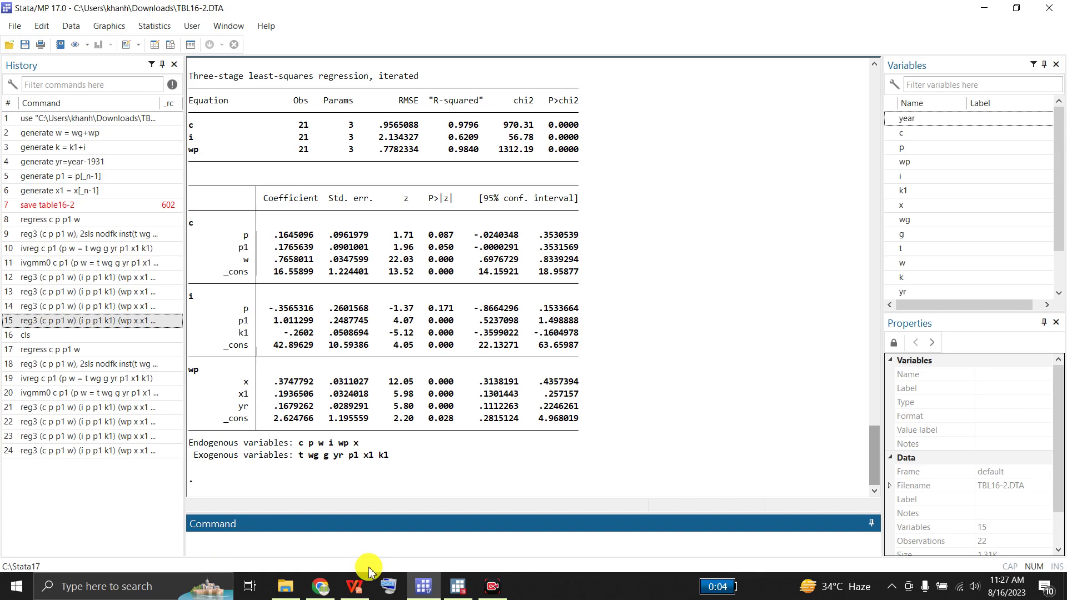
{"action": "left_click", "coordinate": [352, 591]}
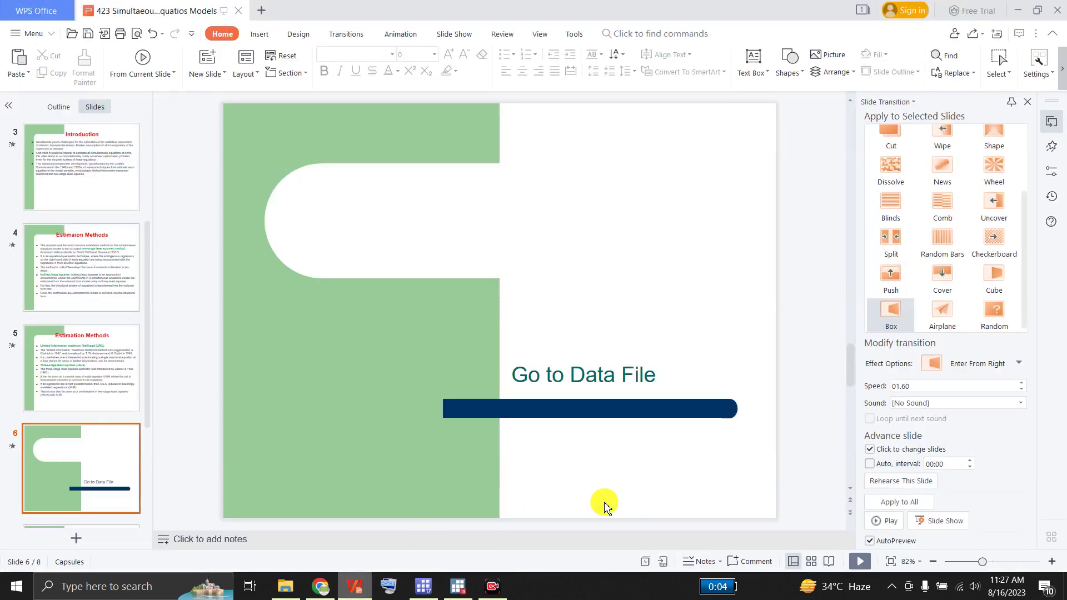